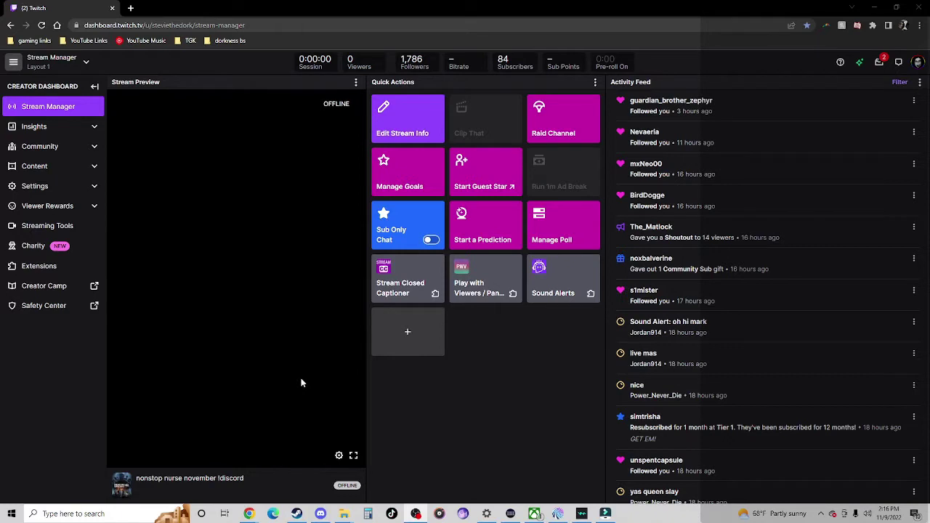
- Go to Channel Points' Manage Rewards & Challenges and start a new custom reward
left_click(55, 208)
left_click(58, 227)
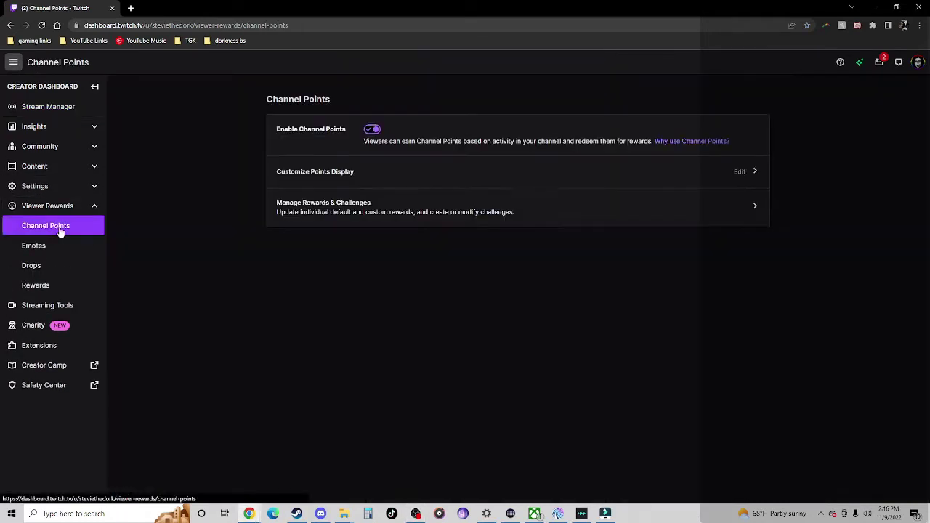
left_click(385, 219)
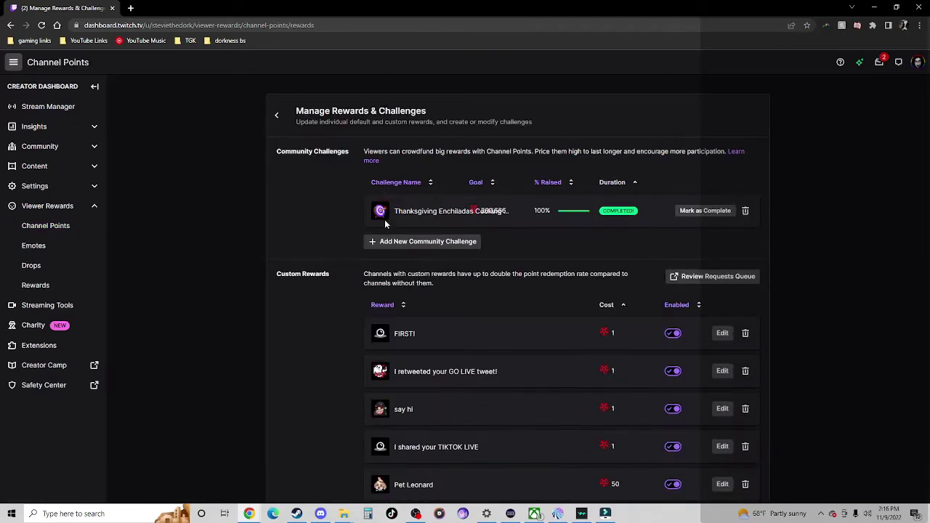
scroll(650, 276, "down", 20)
scroll(644, 284, "down", 1)
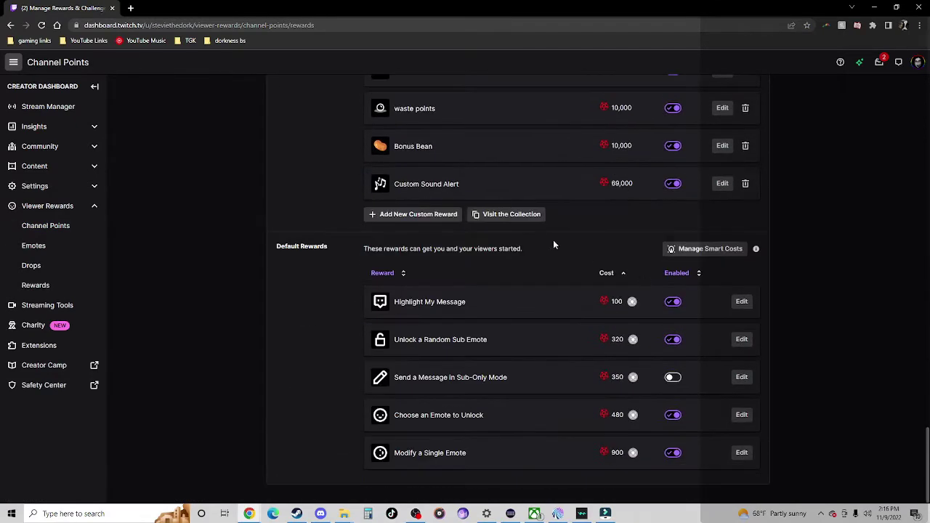
left_click(407, 213)
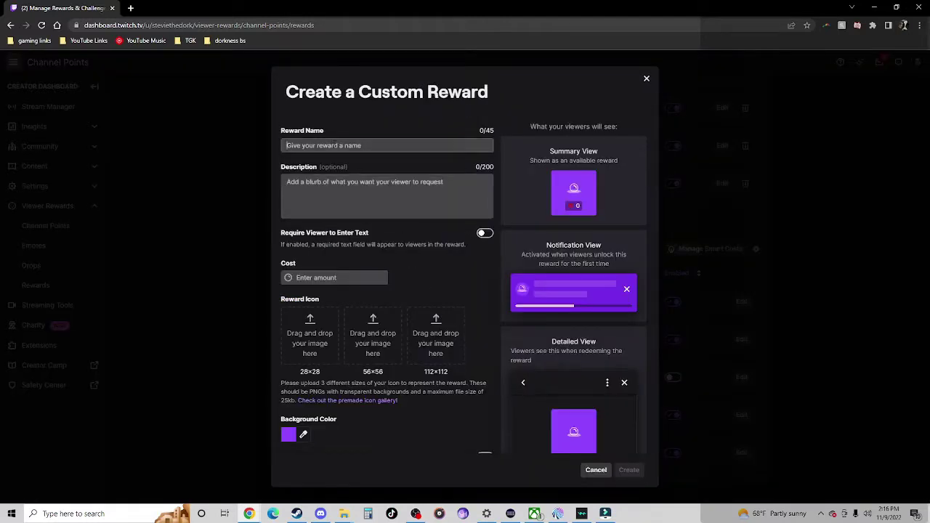
- Name the new reward 'first' and set its cost to 1 point
left_click(342, 147)
type("first")
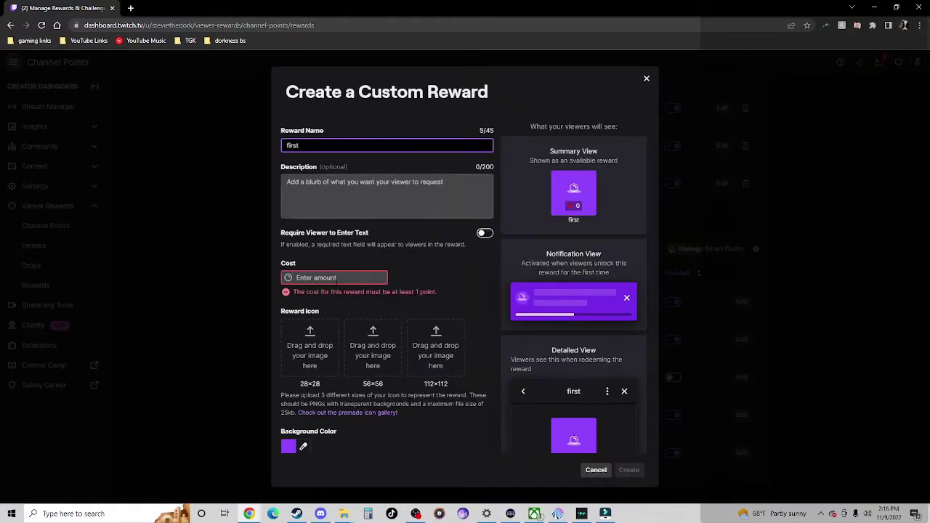
left_click(334, 278)
type("1")
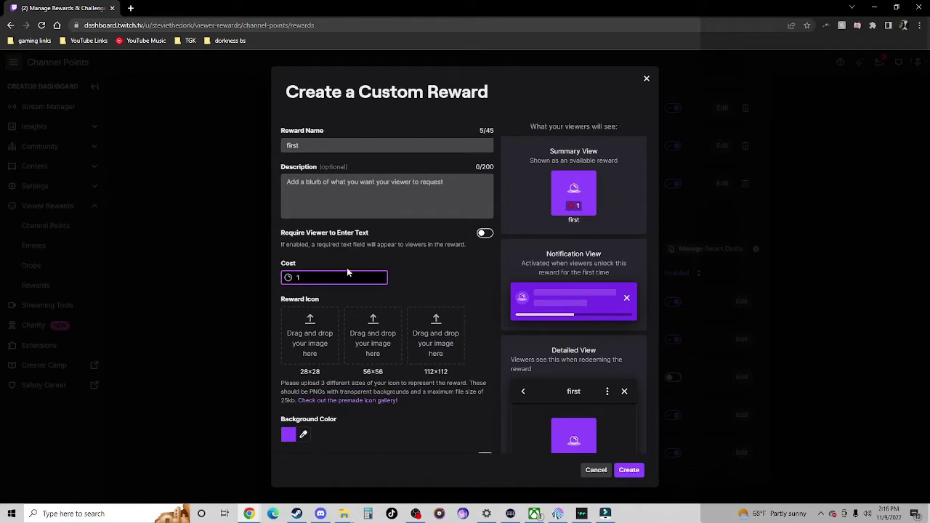
scroll(428, 262, "down", 2)
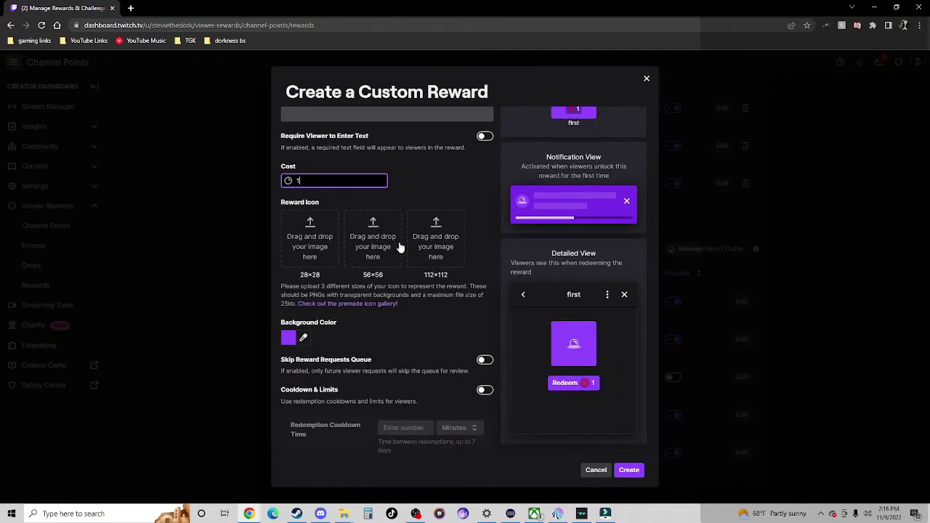
scroll(418, 310, "down", 2)
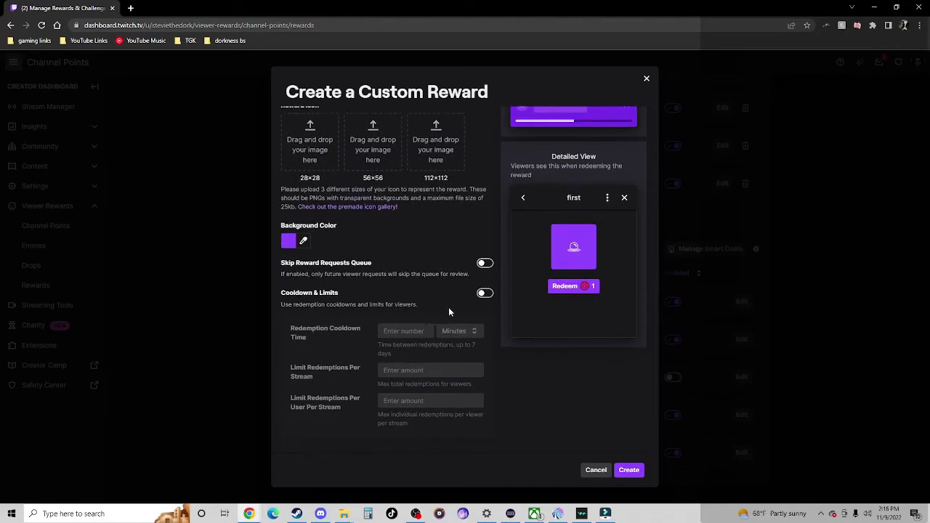
- Switch on Cooldown & Limits and cap the 'first' reward at 1 redemption per stream
left_click(484, 294)
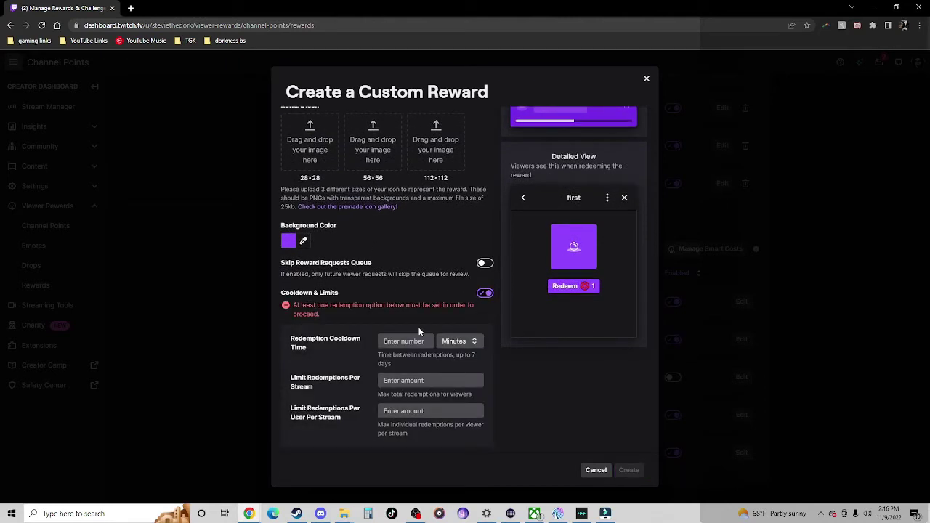
scroll(423, 340, "down", 1)
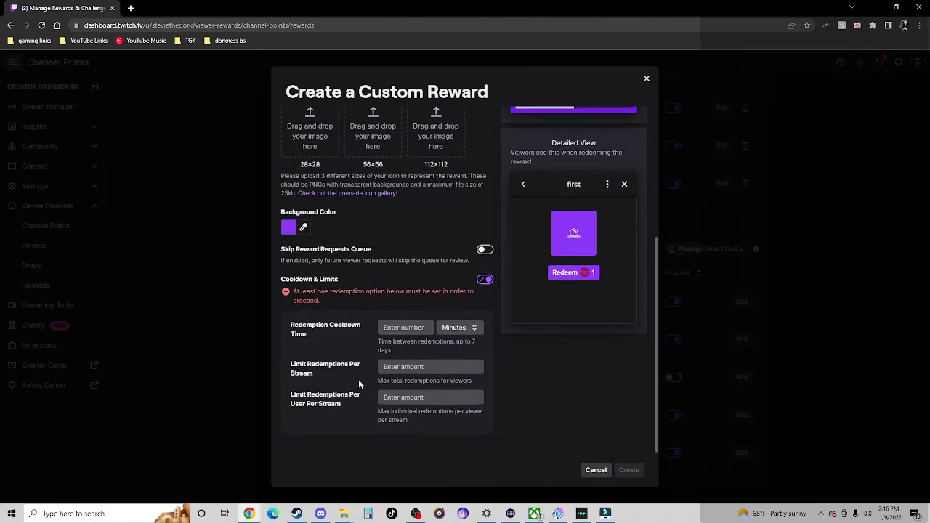
left_click(396, 366)
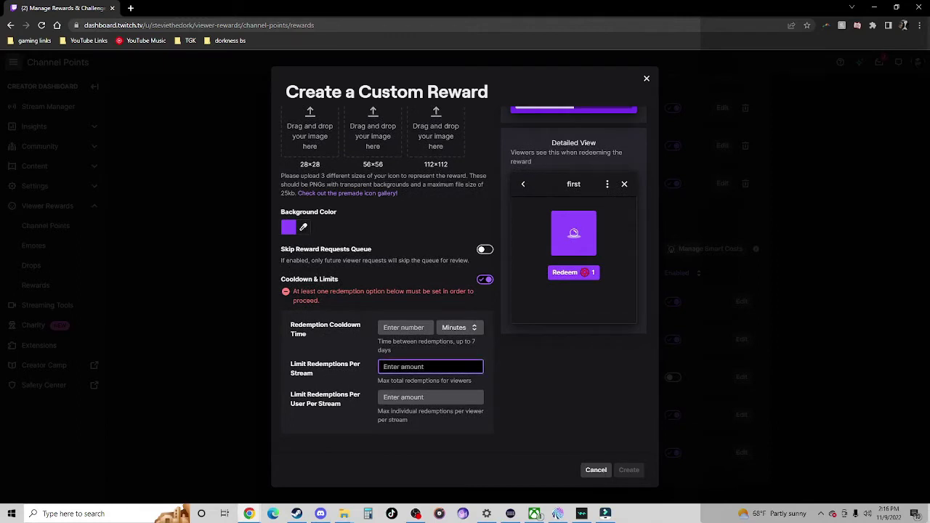
type("1")
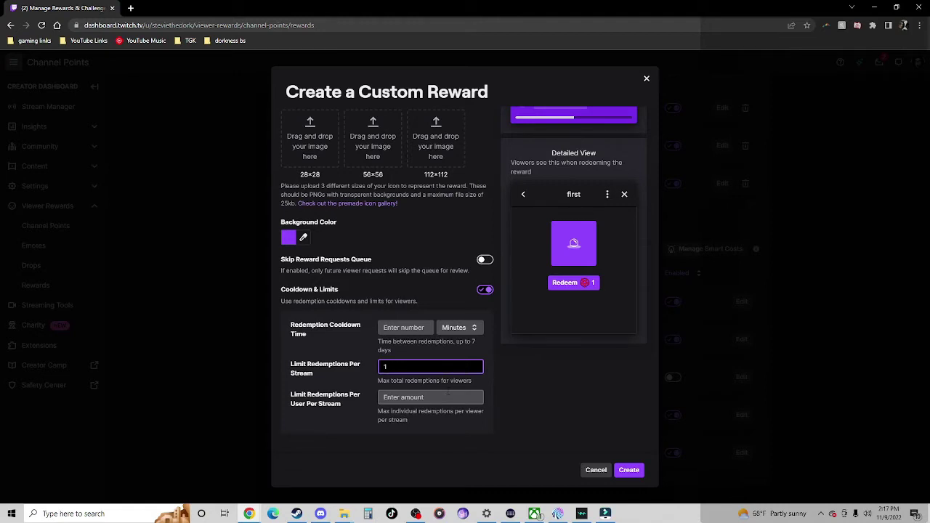
left_click(629, 470)
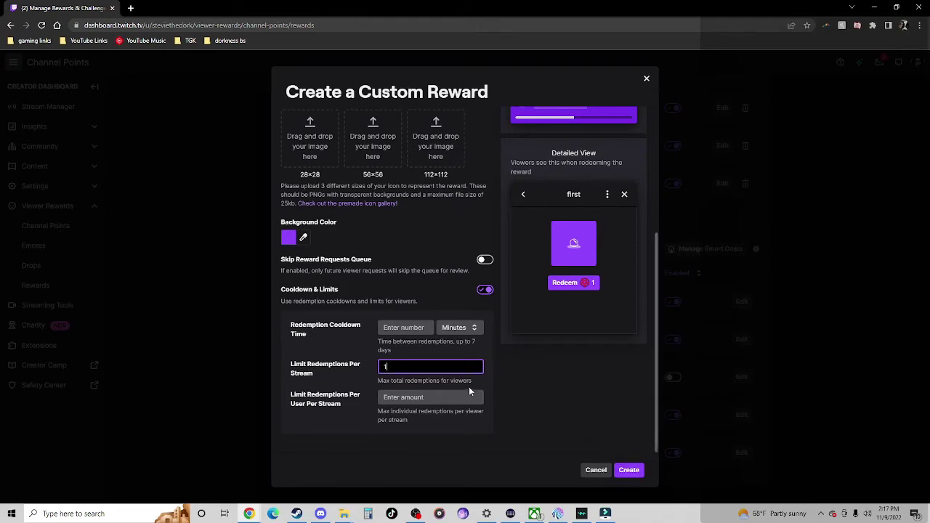
scroll(469, 386, "up", 3)
- In Mix It Up, open Currency/Rank/Inventory and select the twitchgear inventory
left_click(301, 146)
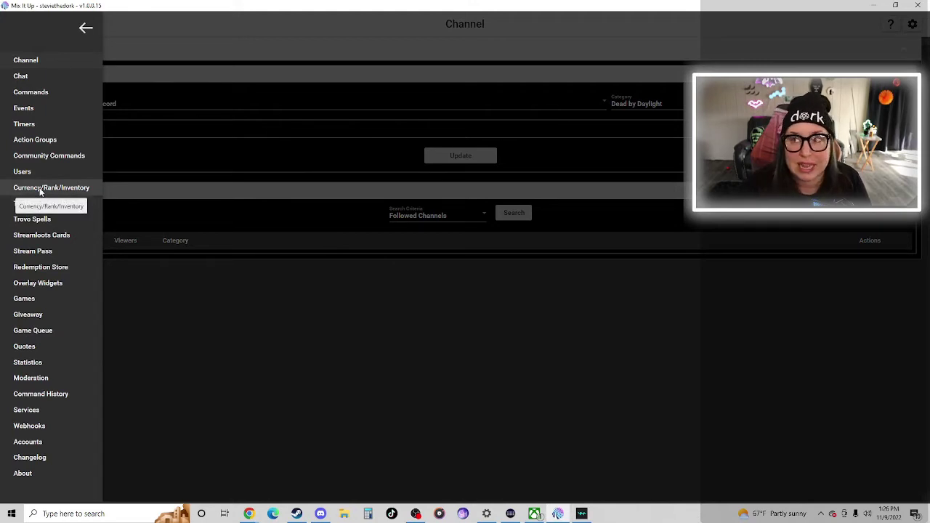
left_click(39, 189)
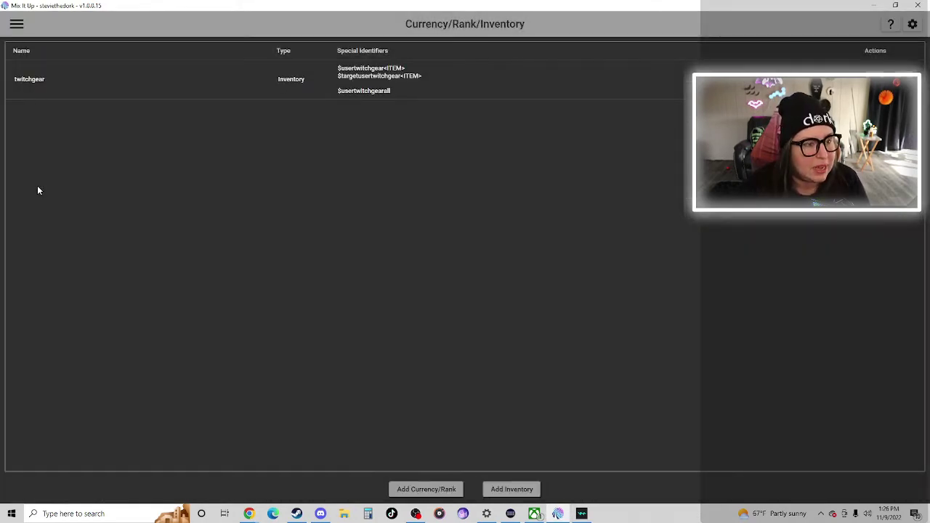
left_click(31, 85)
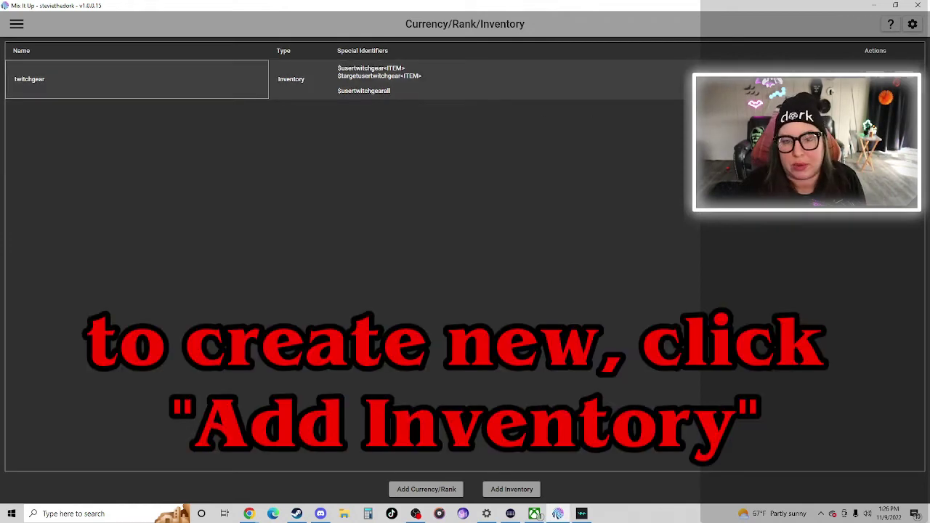
- Add an item named 'firsts 2' to the twitchgear inventory's item list
left_click(876, 80)
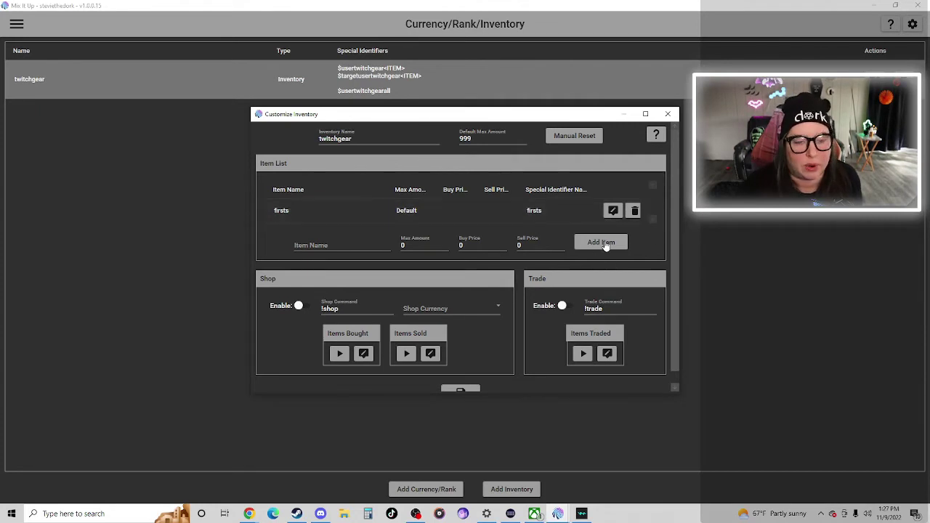
left_click(359, 248)
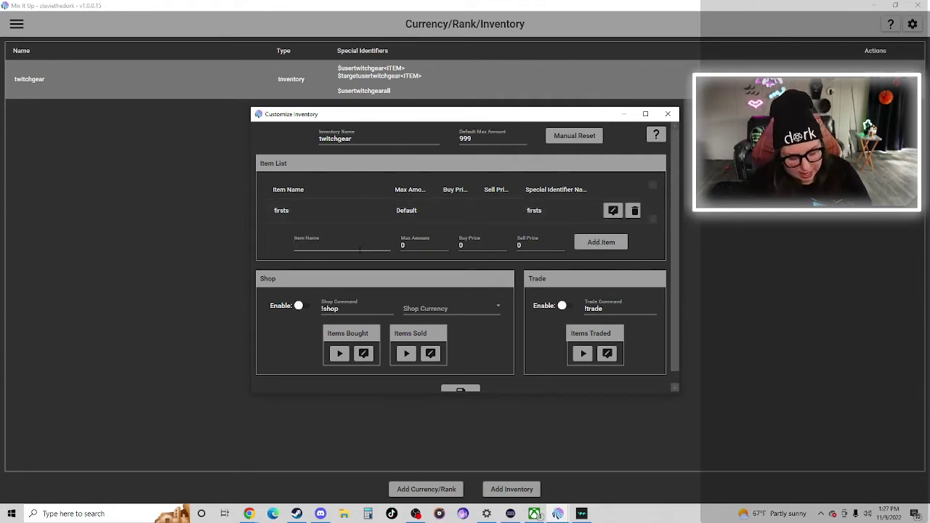
type("firsts 2")
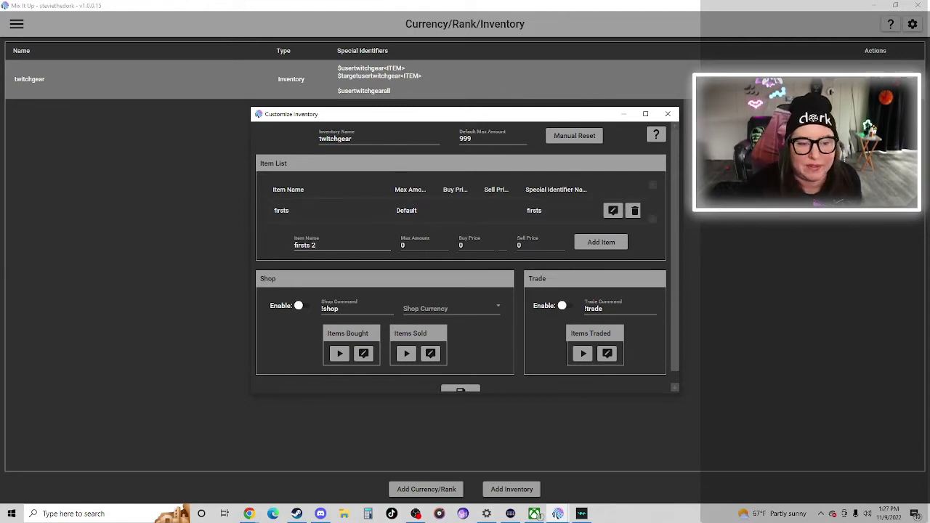
left_click(599, 243)
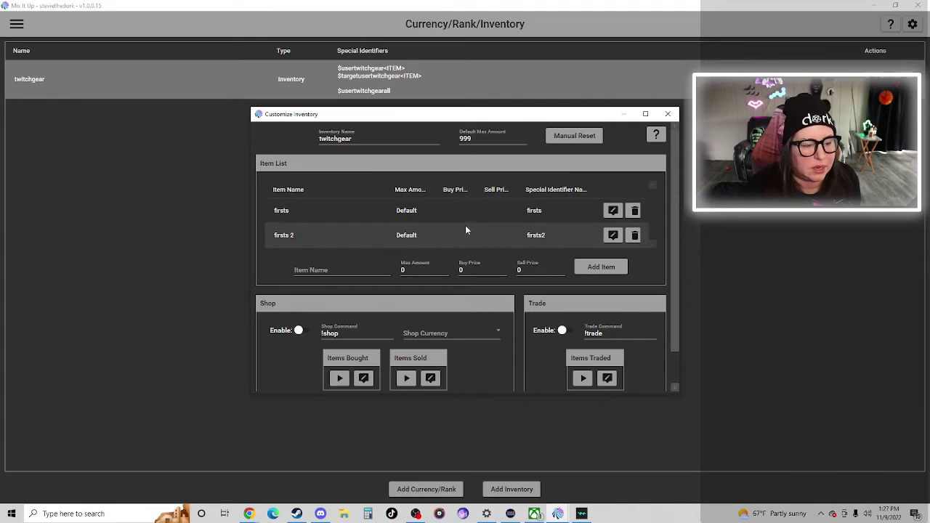
scroll(458, 325, "down", 1)
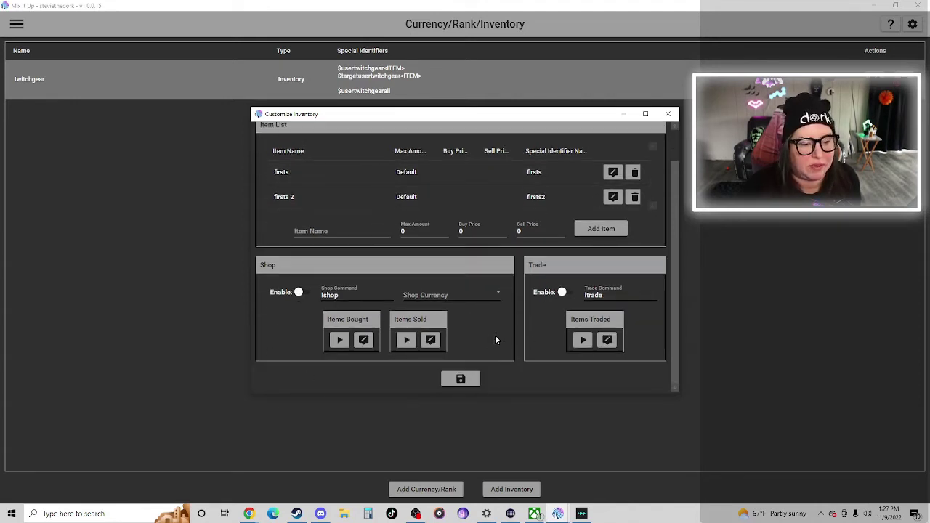
- Save the twitchgear inventory and switch to the Twitch Channel Points rewards page
left_click(460, 379)
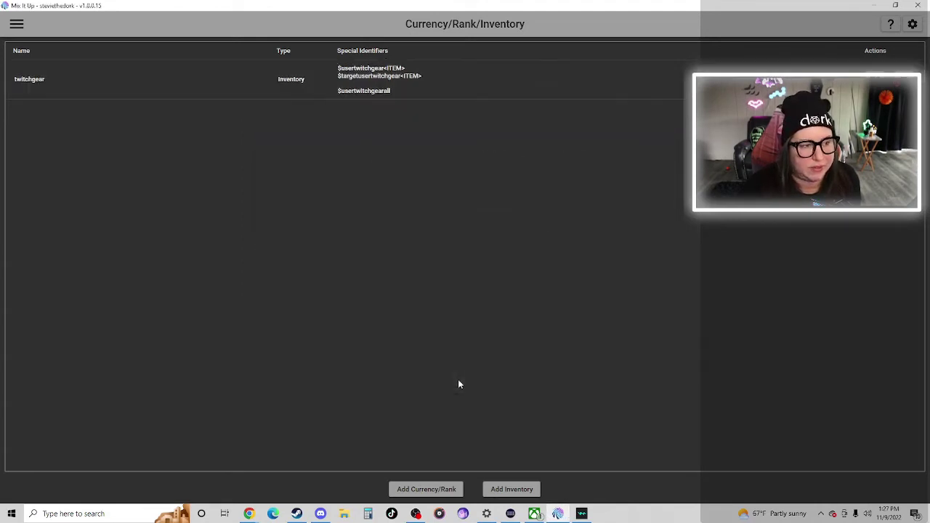
left_click(18, 26)
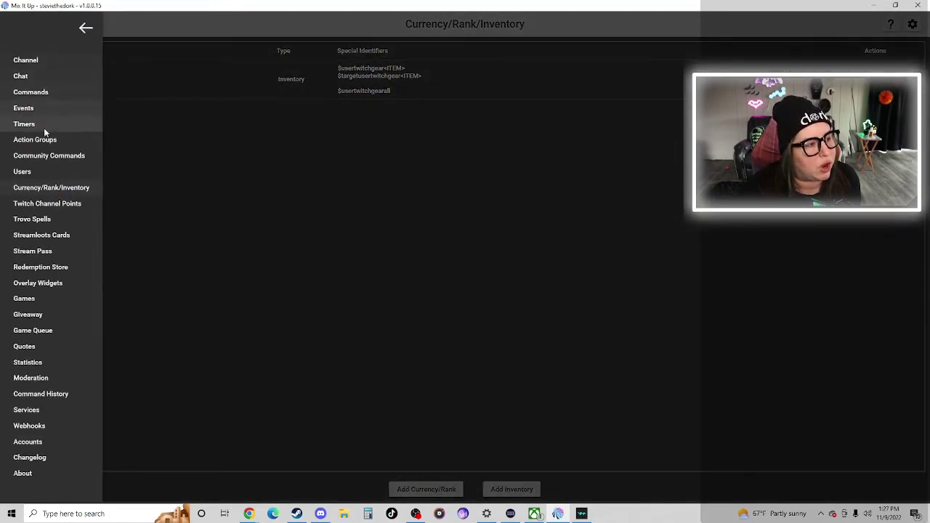
left_click(56, 204)
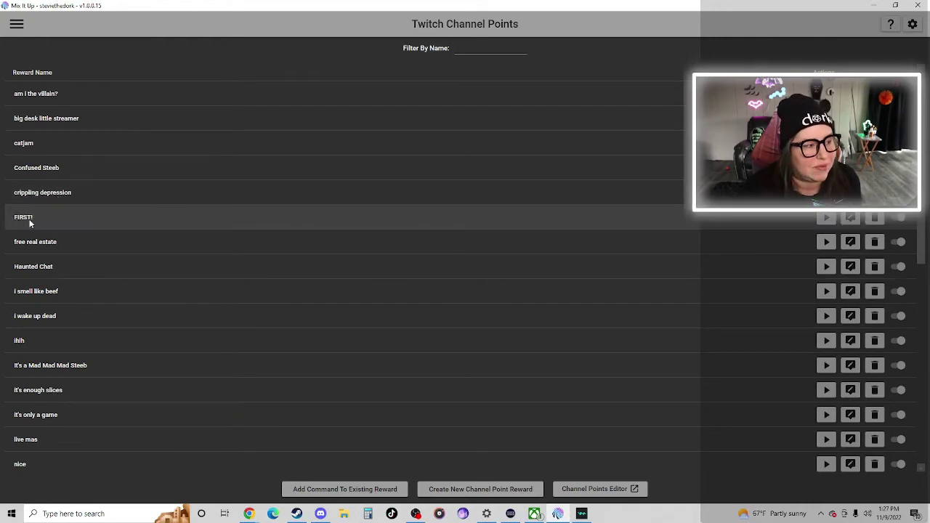
left_click(850, 218)
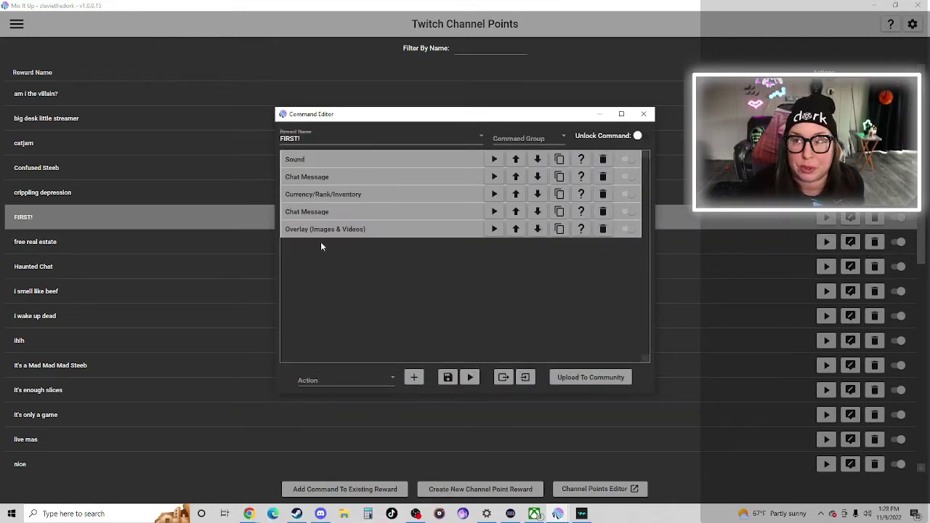
left_click(305, 160)
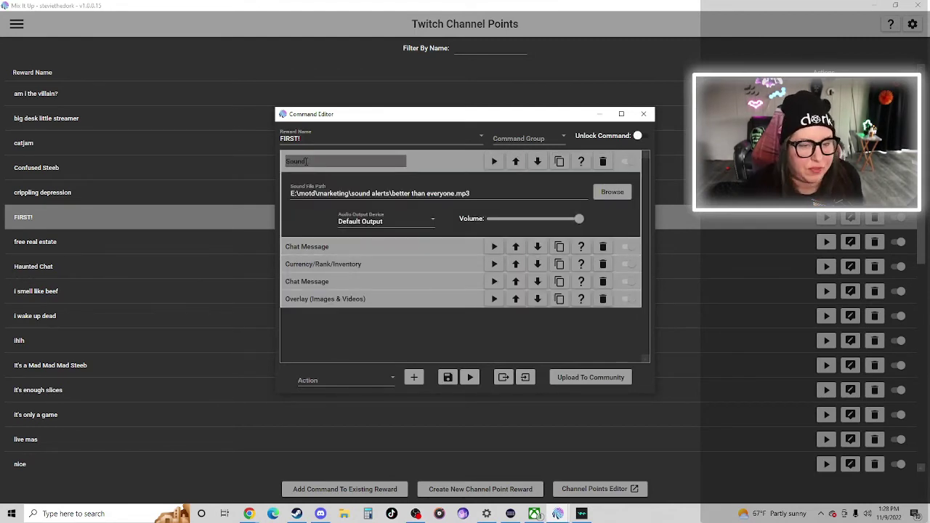
left_click(390, 380)
scroll(372, 348, "down", 5)
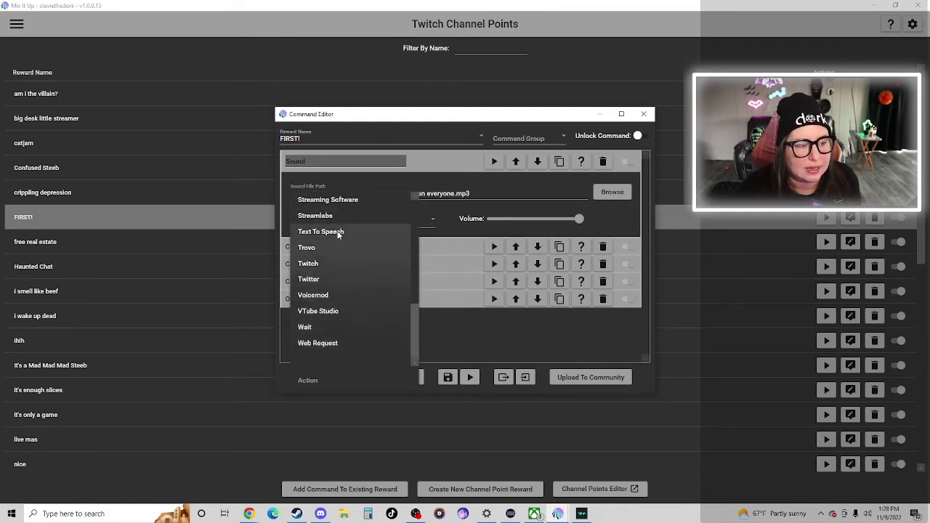
scroll(336, 229, "up", 1)
left_click(332, 217)
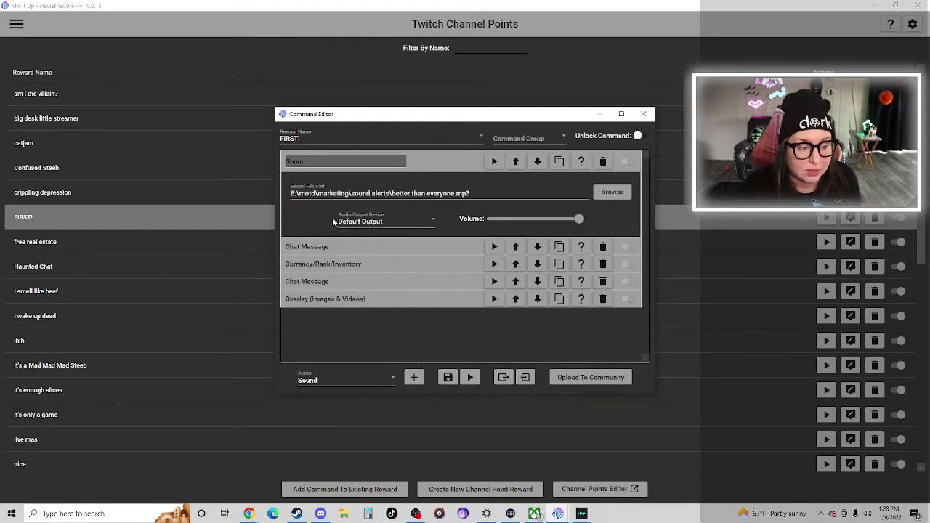
left_click(413, 378)
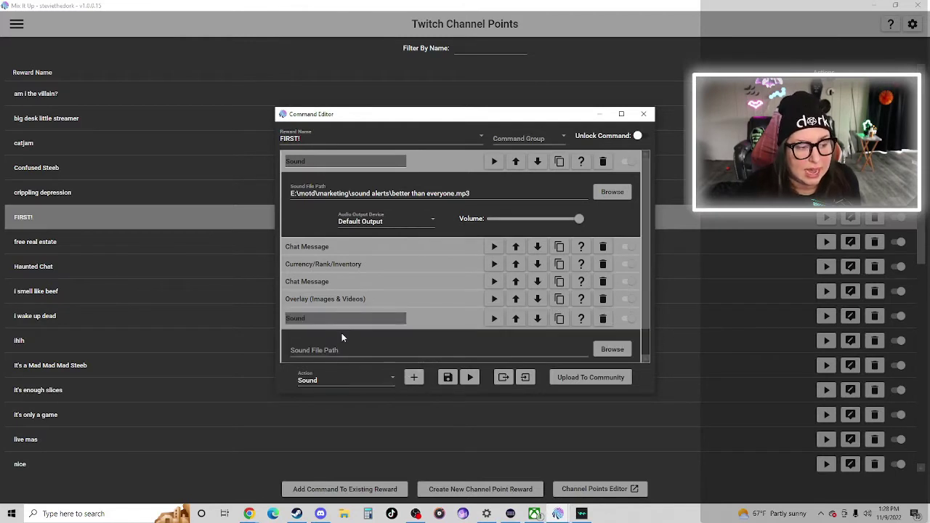
left_click(602, 318)
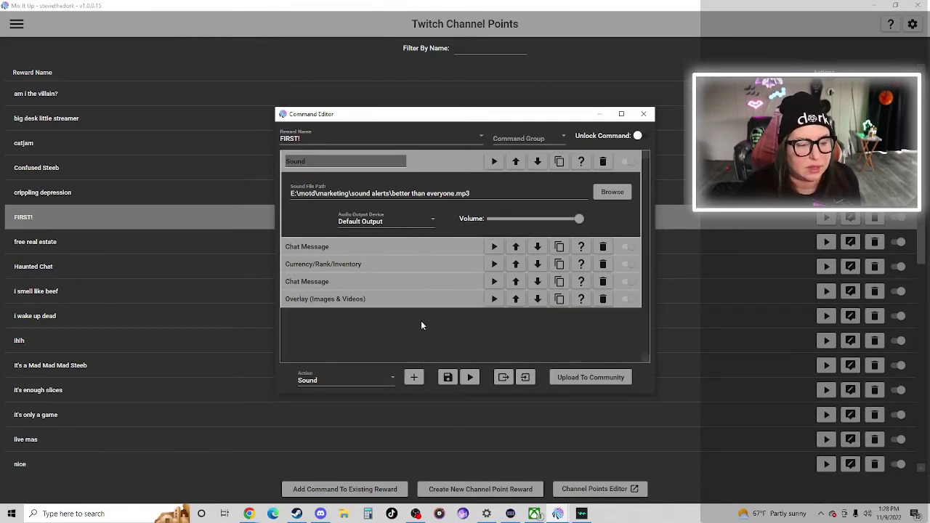
- Collapse the Sound action, then review and collapse the '$username IS FIRST get rekt nerds' chat message
left_click(426, 161)
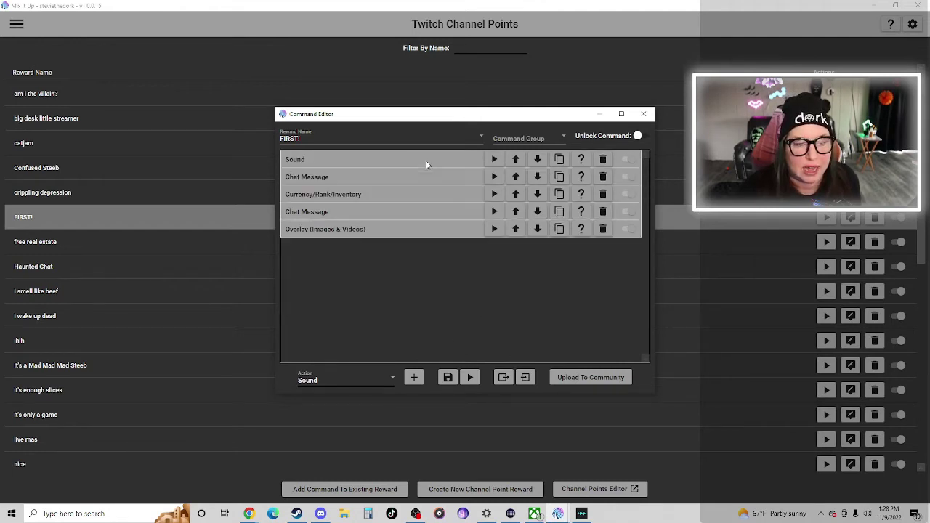
left_click(370, 177)
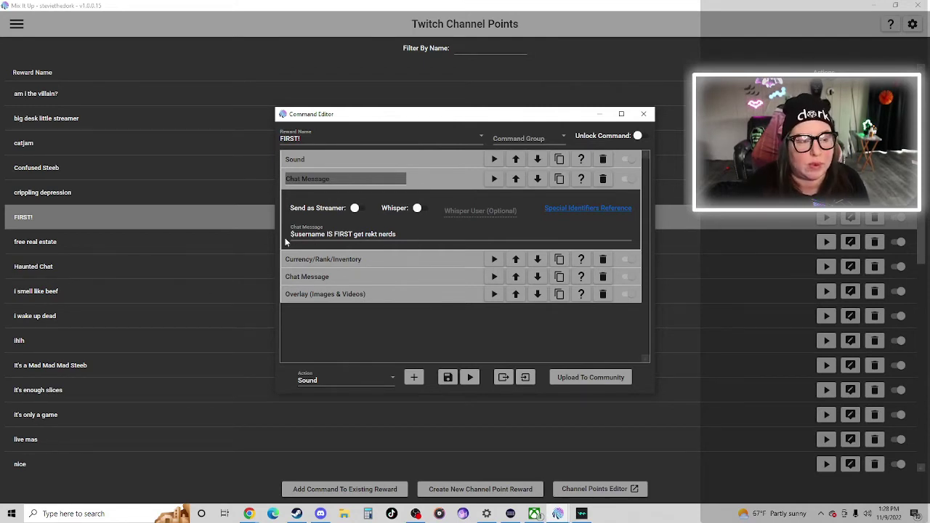
left_click(443, 183)
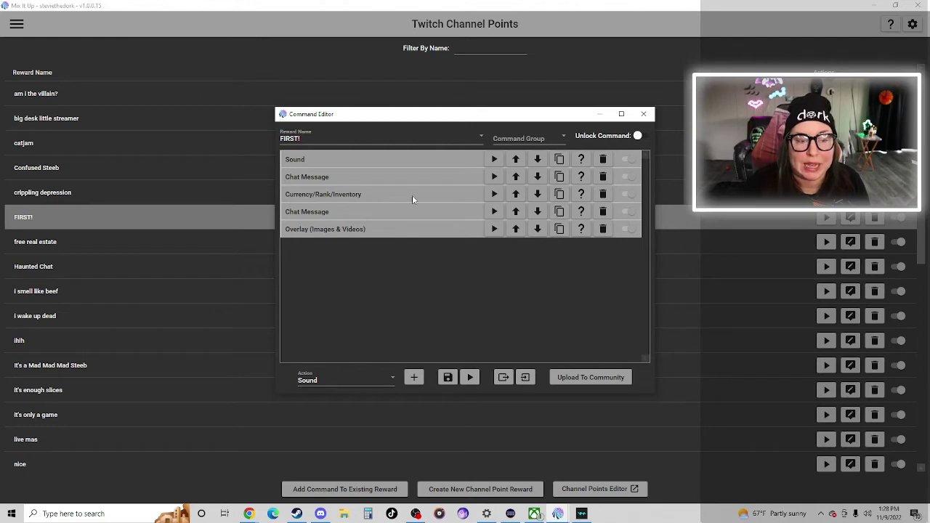
left_click(412, 195)
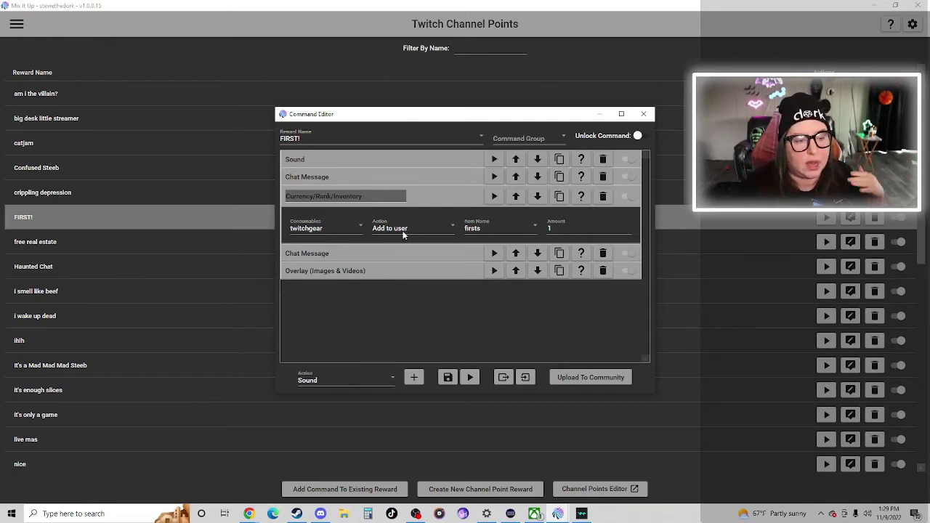
left_click(531, 228)
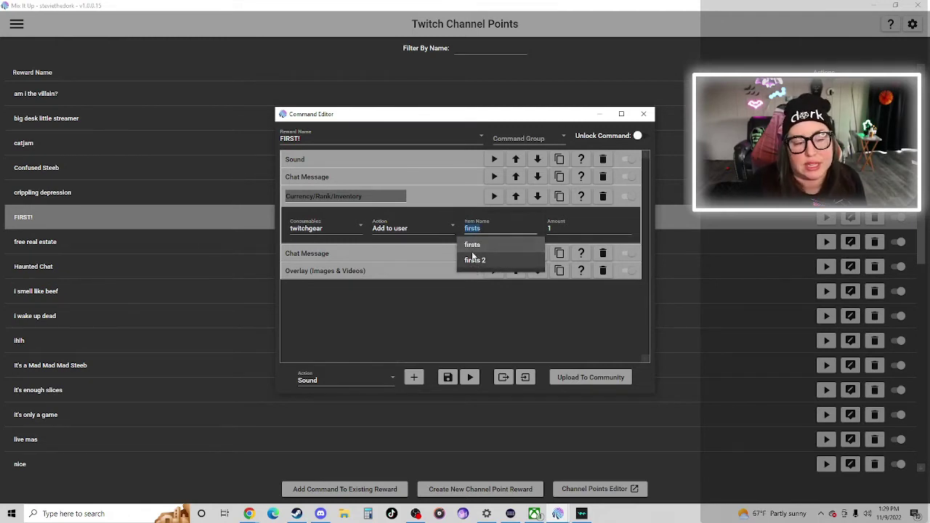
left_click(493, 244)
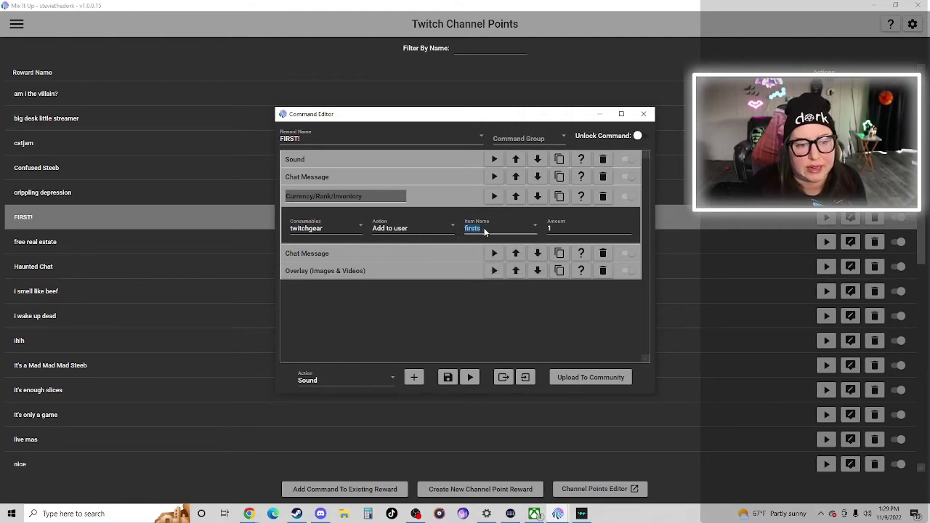
left_click(438, 201)
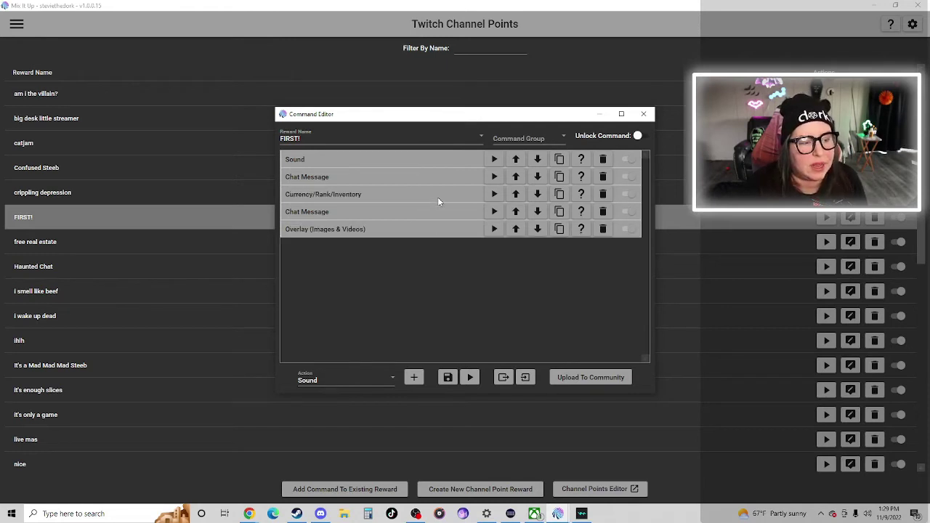
- Expand the second chat message reading '$username is now $usertwitchgearfirsts times better than everyone'
left_click(354, 210)
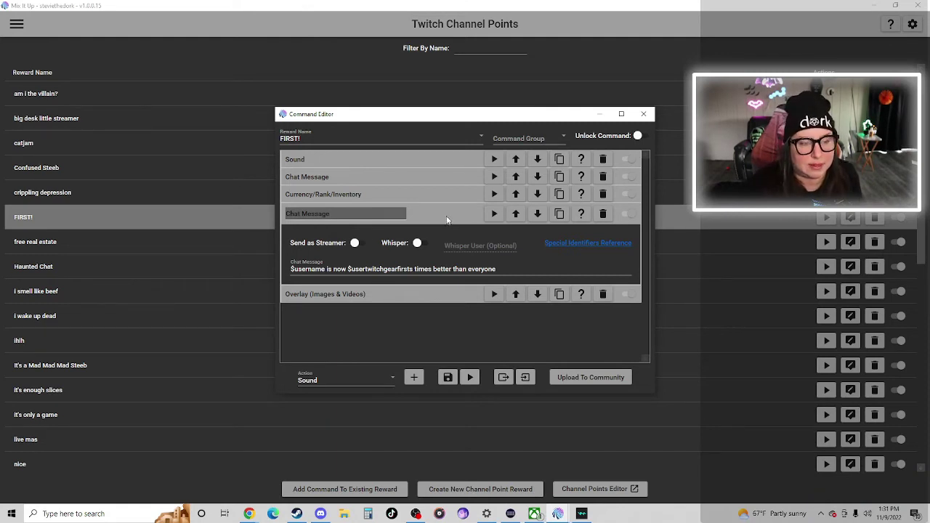
left_click(406, 218)
left_click(417, 211)
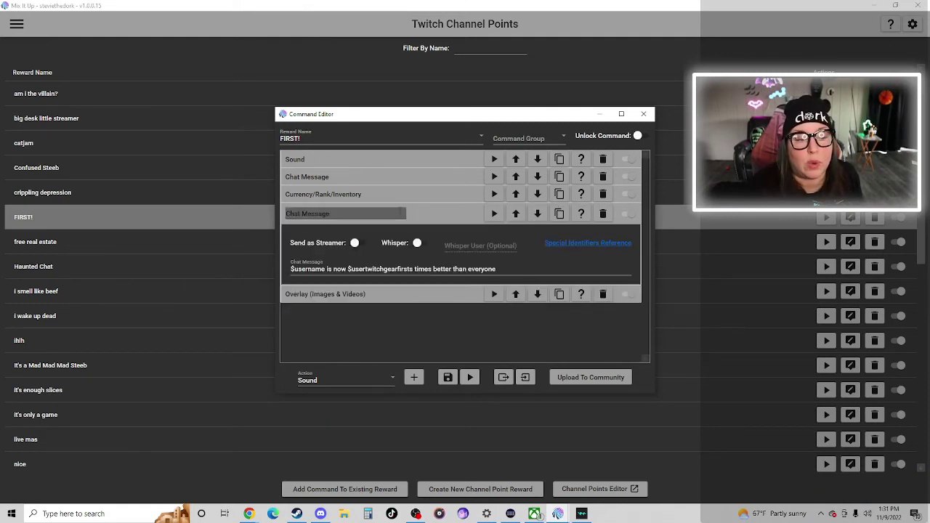
left_click(566, 248)
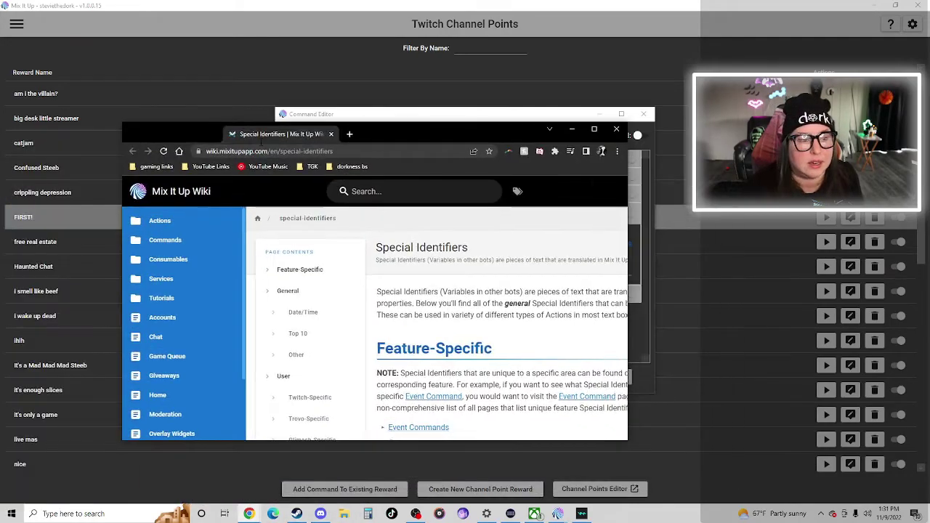
left_click(593, 129)
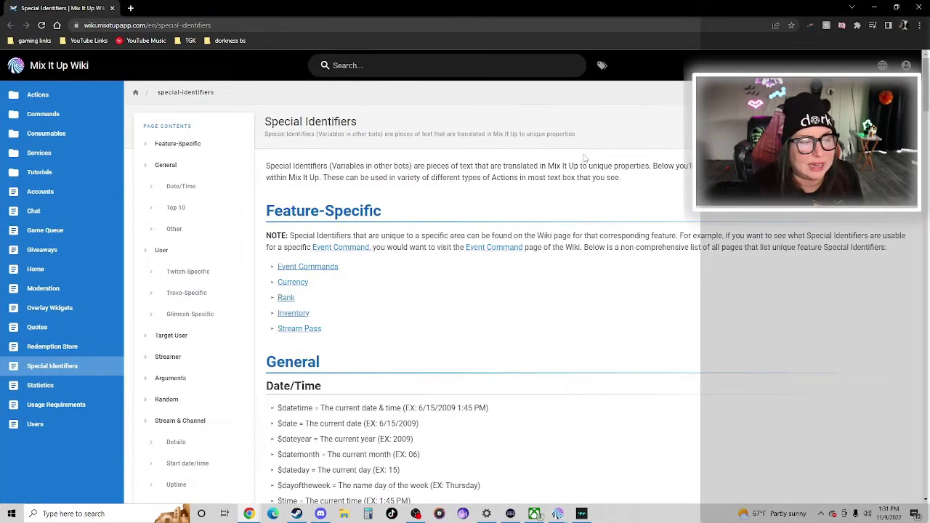
scroll(411, 338, "down", 3)
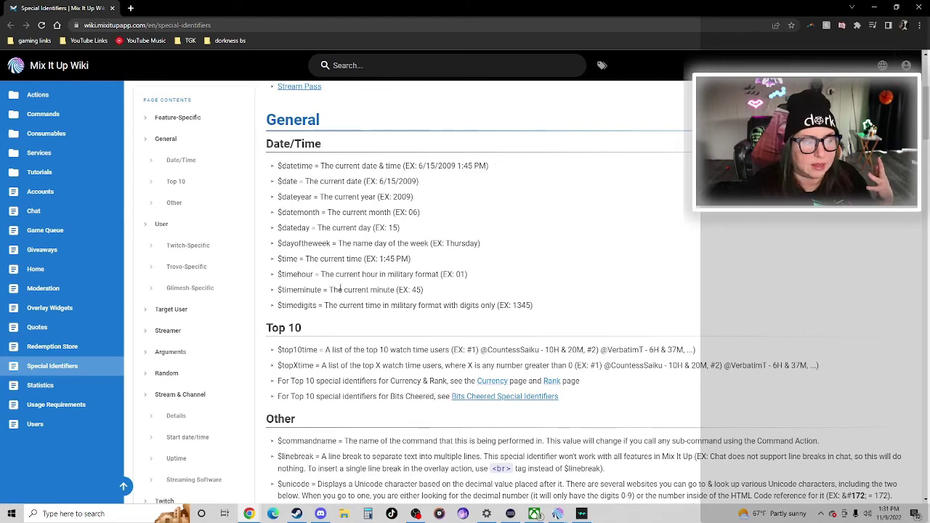
scroll(313, 258, "down", 3)
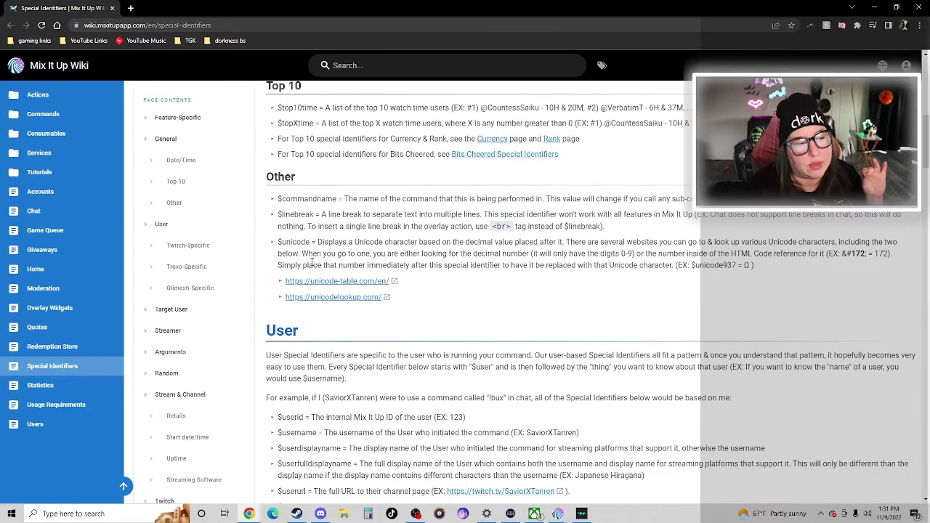
scroll(309, 281, "down", 3)
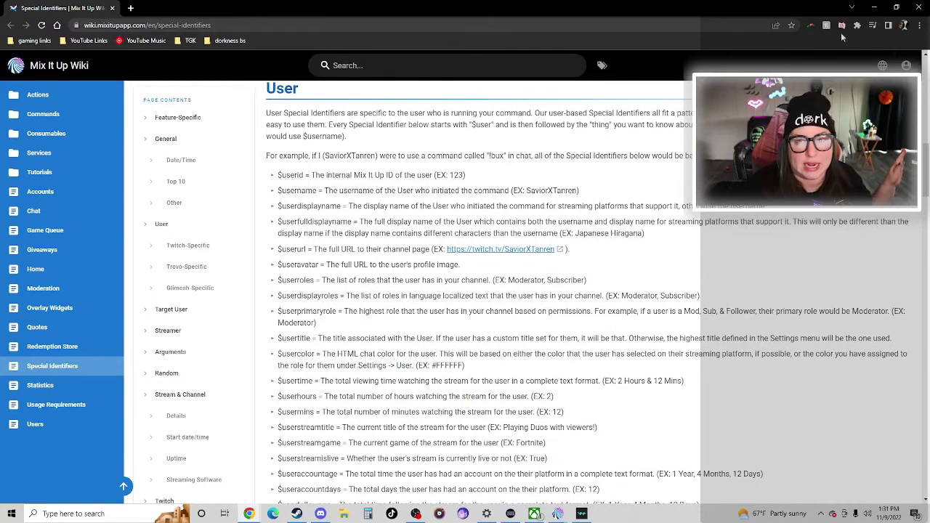
left_click(872, 9)
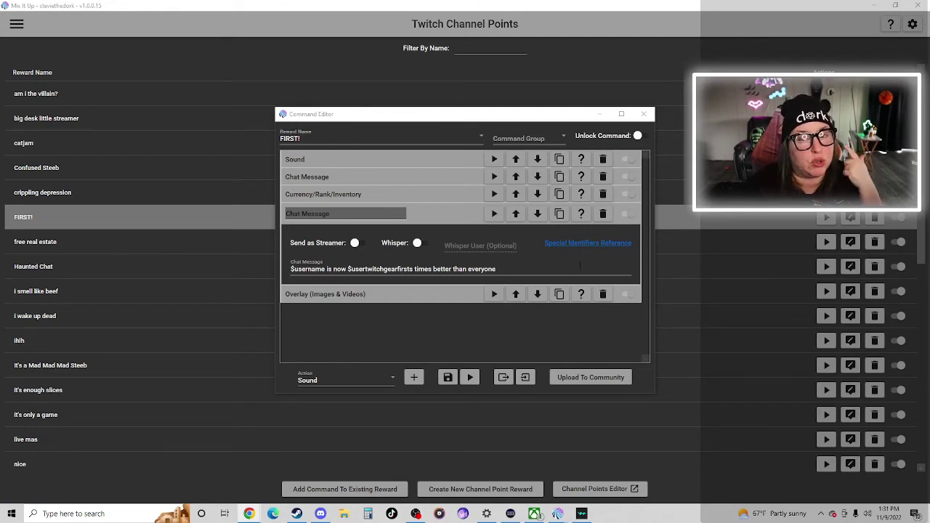
- Collapse the second chat message and expand the text overlay, keeping Bastard as its font
left_click(443, 216)
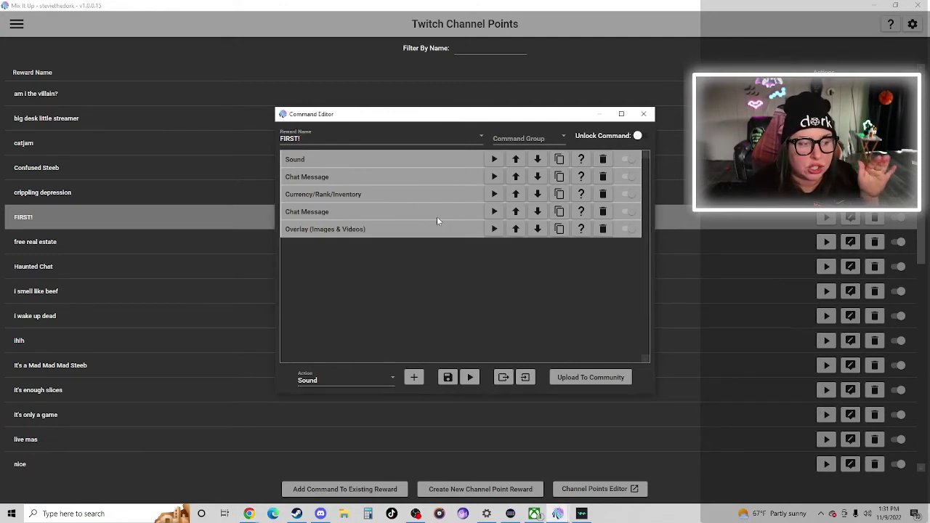
left_click(375, 231)
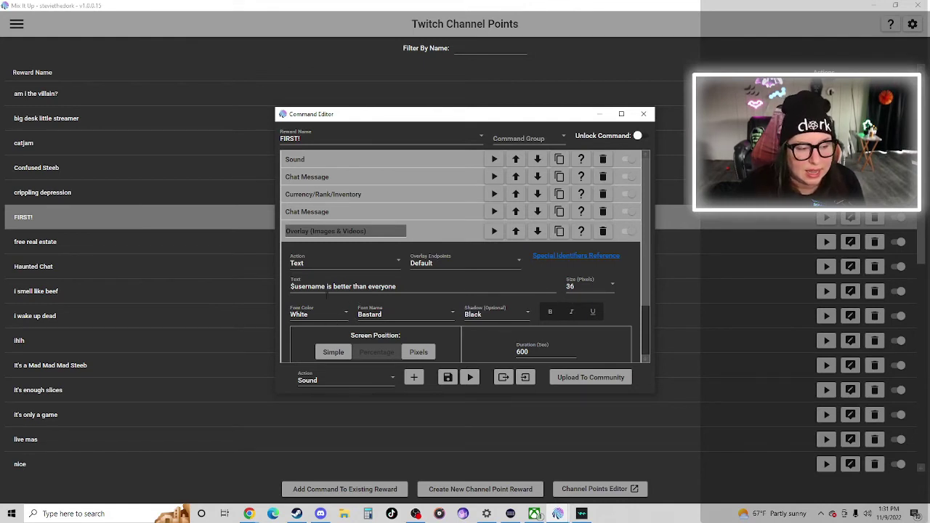
scroll(314, 298, "down", 1)
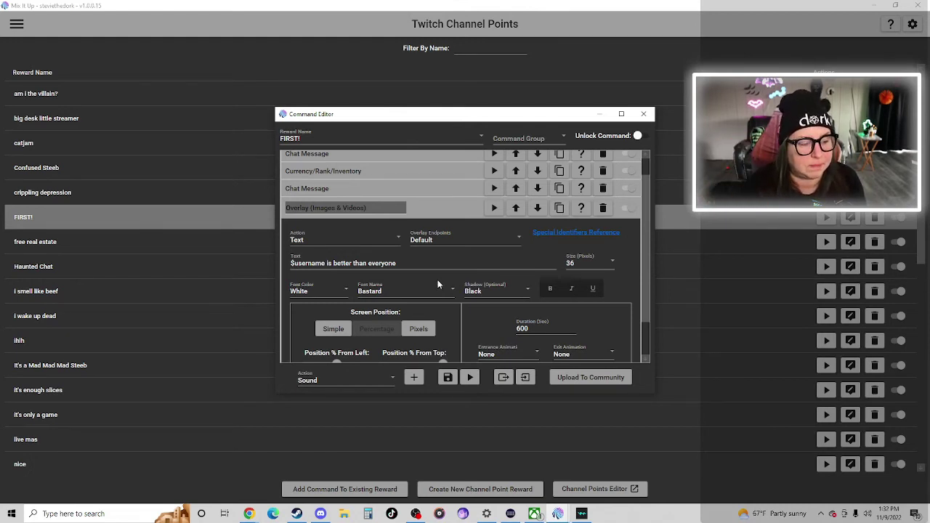
scroll(439, 284, "down", 1)
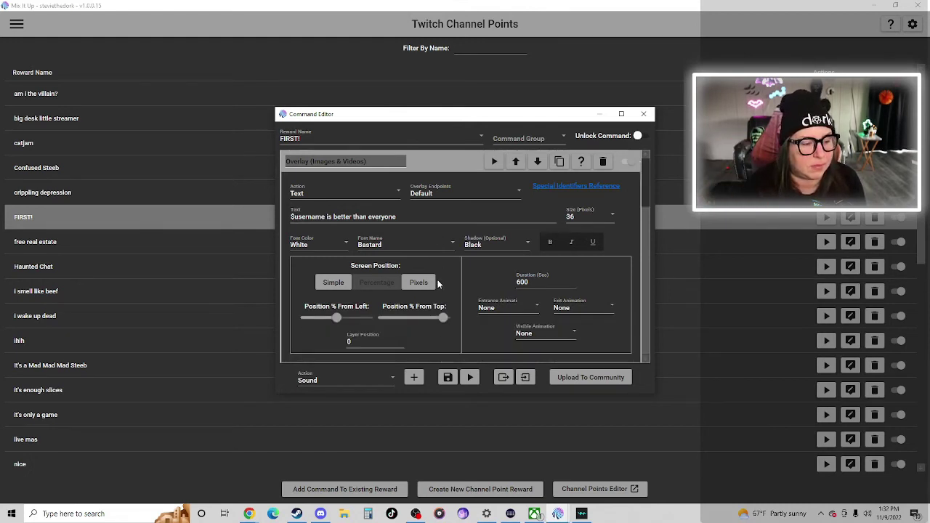
left_click(452, 244)
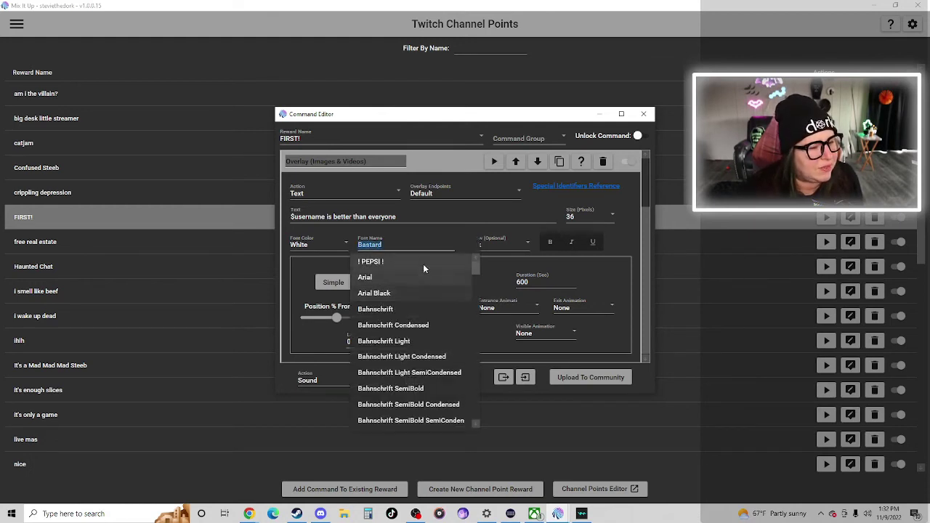
left_click(441, 246)
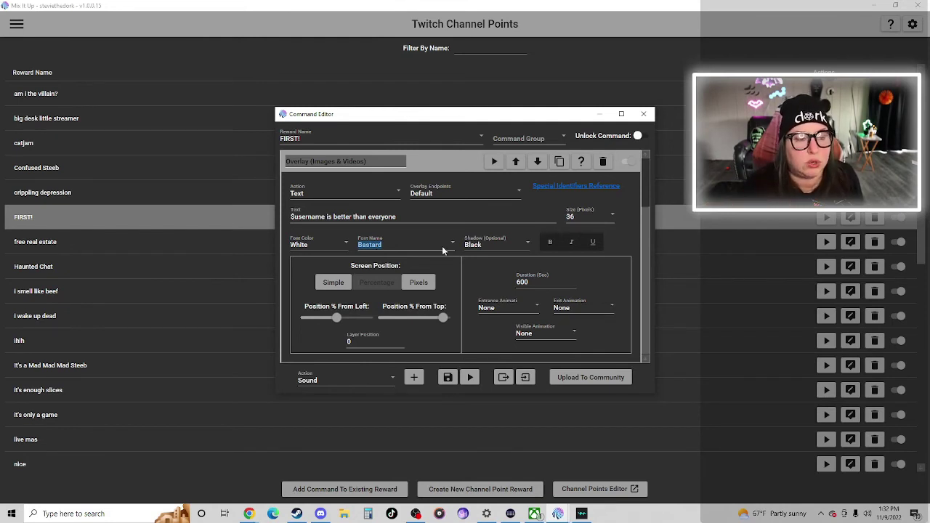
left_click(395, 310)
- Save the FIRST! command with its Bastard-font, size 36 text overlay and close the editor
left_click(448, 385)
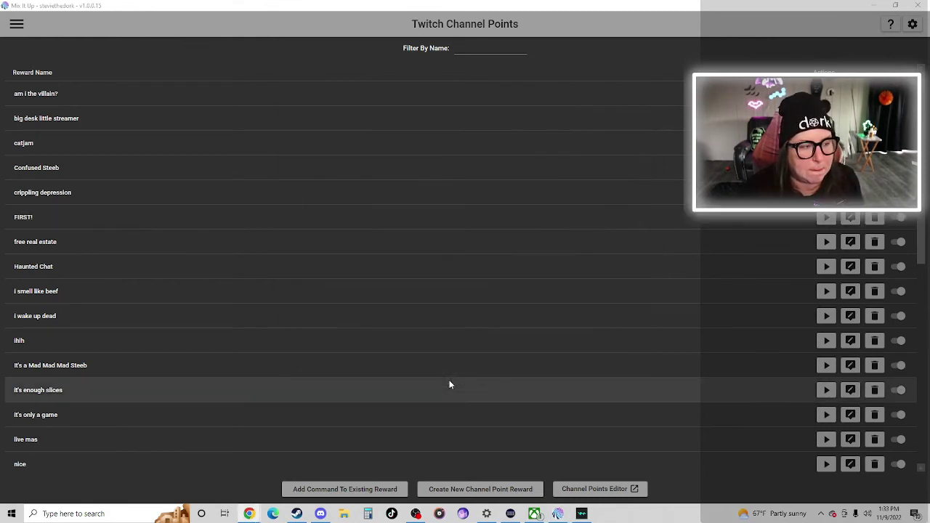